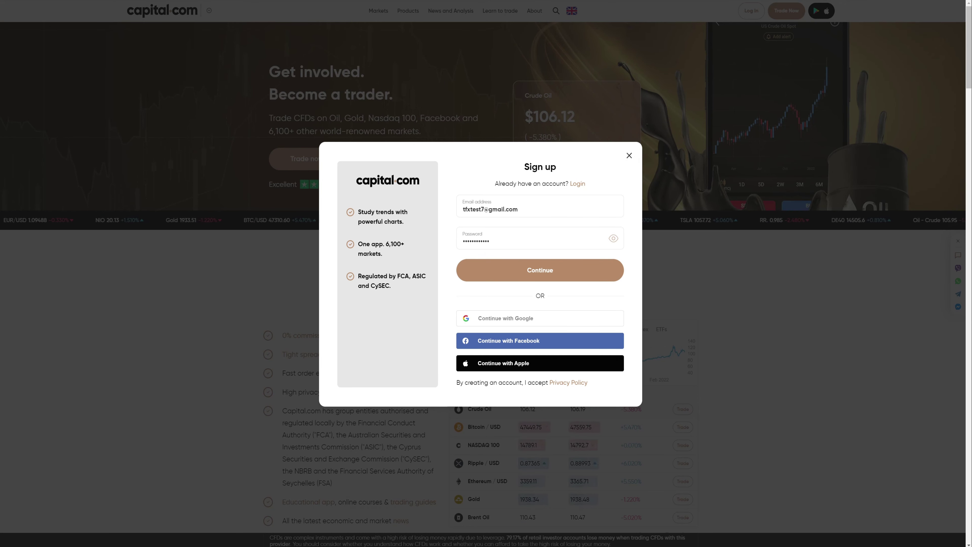
Step: Submit the sign-up e-mail and password, then confirm France as residence, nationality and birthplace
{"action": "left_click", "coordinate": [606, 275]}
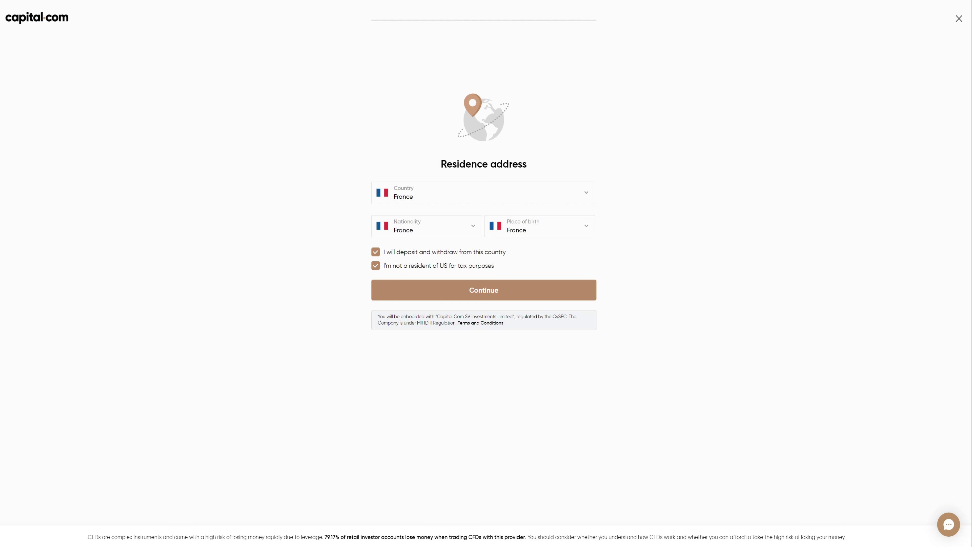
{"action": "left_click", "coordinate": [525, 293]}
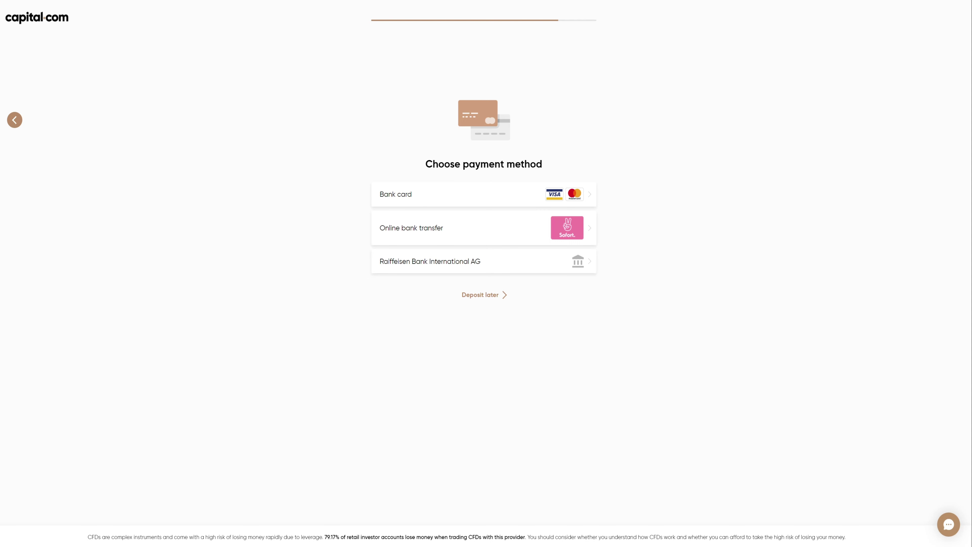
Step: Postpone the deposit and accept every listed term and policy to reach the trading platform
{"action": "left_click", "coordinate": [502, 293]}
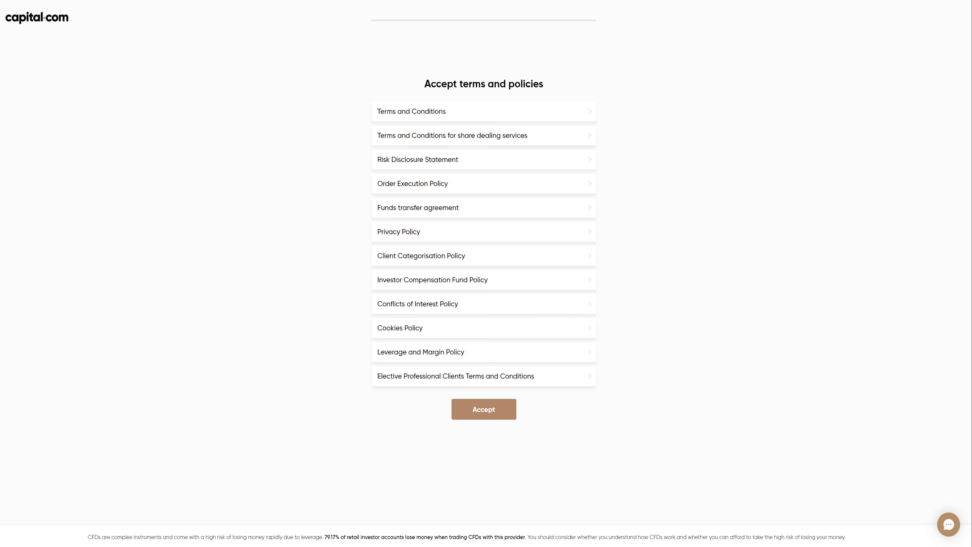
{"action": "left_click", "coordinate": [489, 411]}
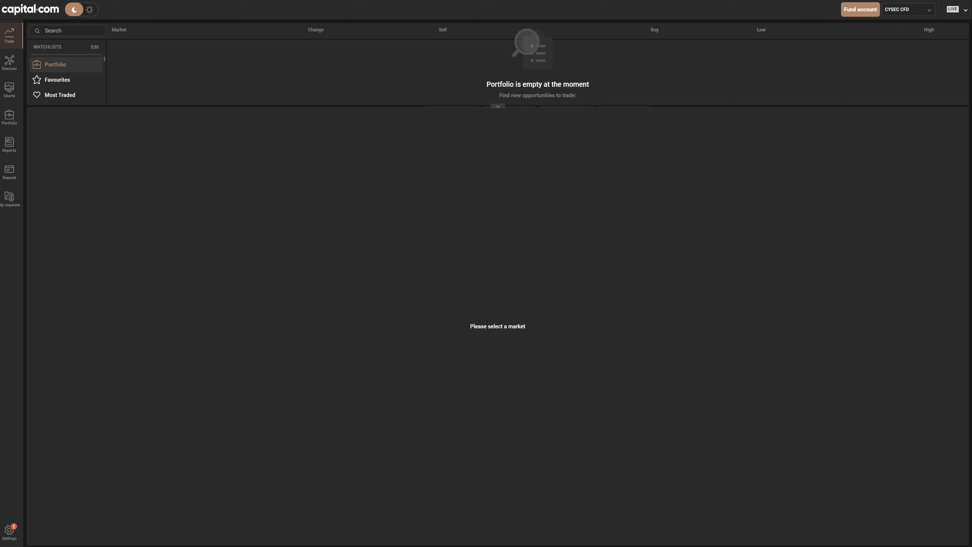
Step: Open the Fund account deposit window from the platform's top bar
{"action": "left_click", "coordinate": [854, 11]}
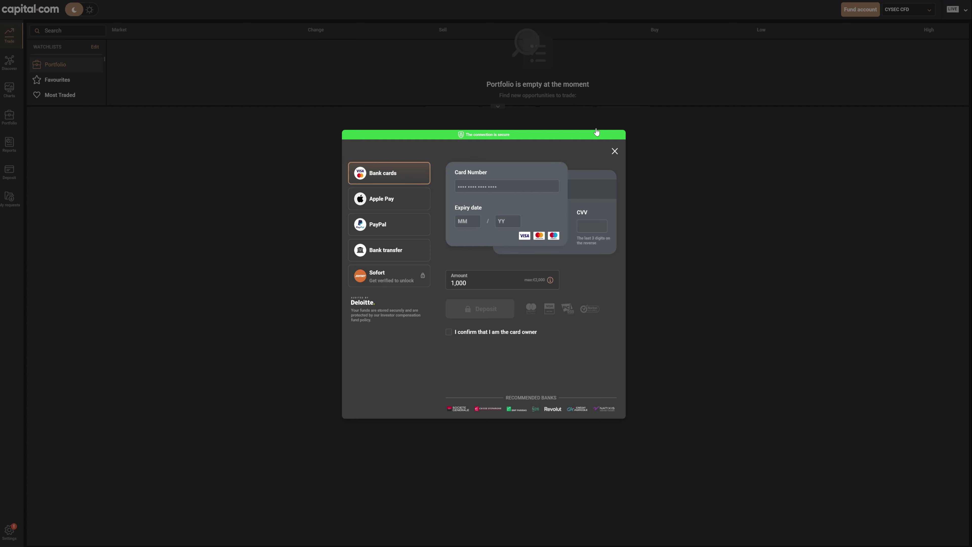
{"action": "left_click", "coordinate": [409, 208]}
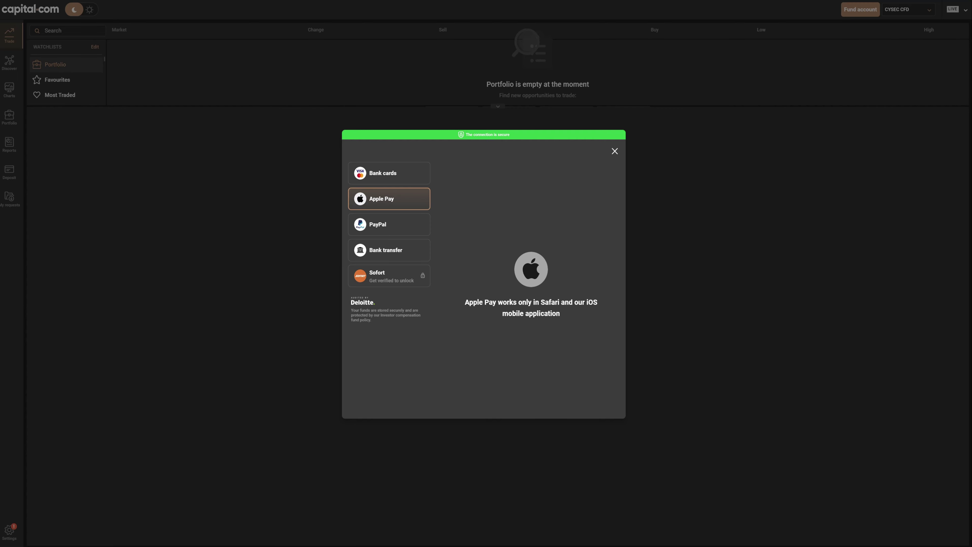
{"action": "left_click", "coordinate": [615, 152]}
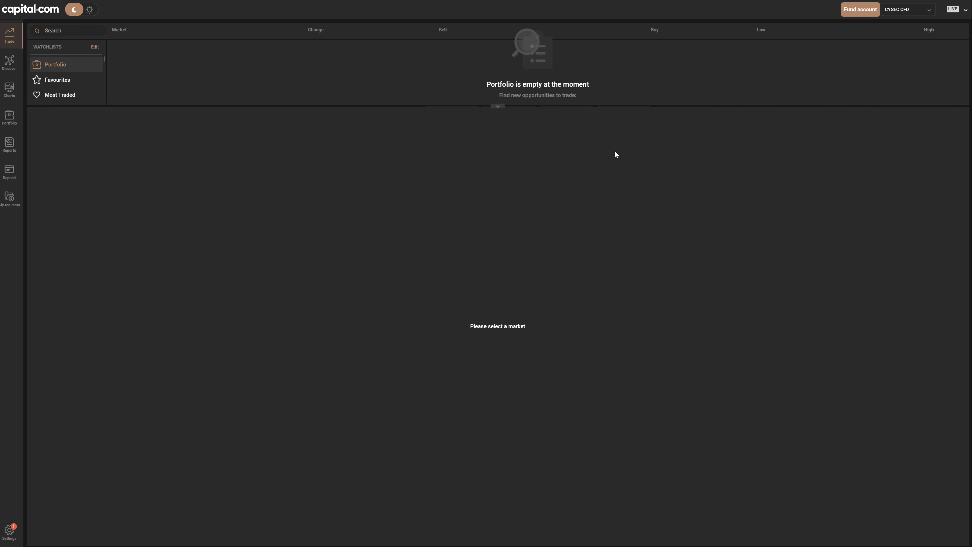
Step: Switch to the $1,000.00 demo account via the Discover dashboard and open the EUR/USD chart
{"action": "left_click", "coordinate": [15, 102]}
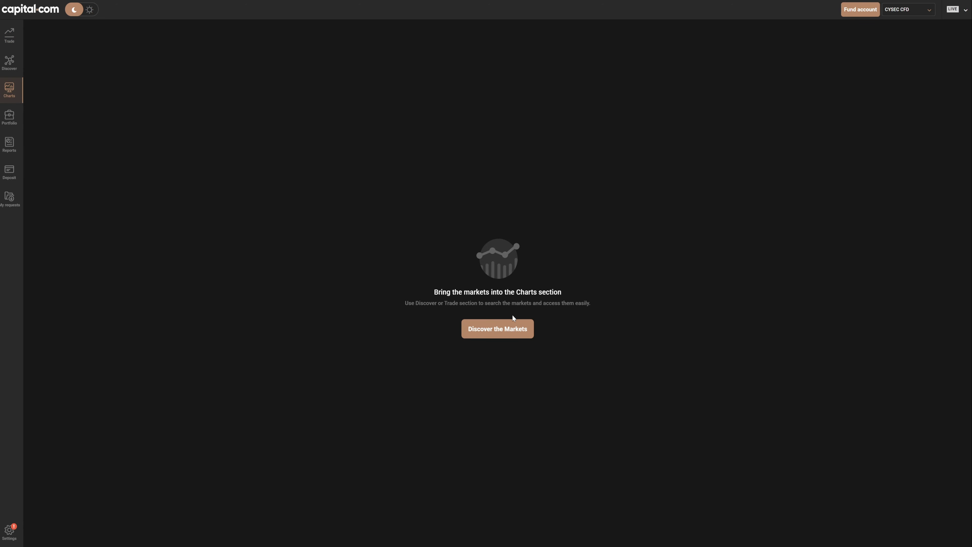
{"action": "left_click", "coordinate": [520, 325]}
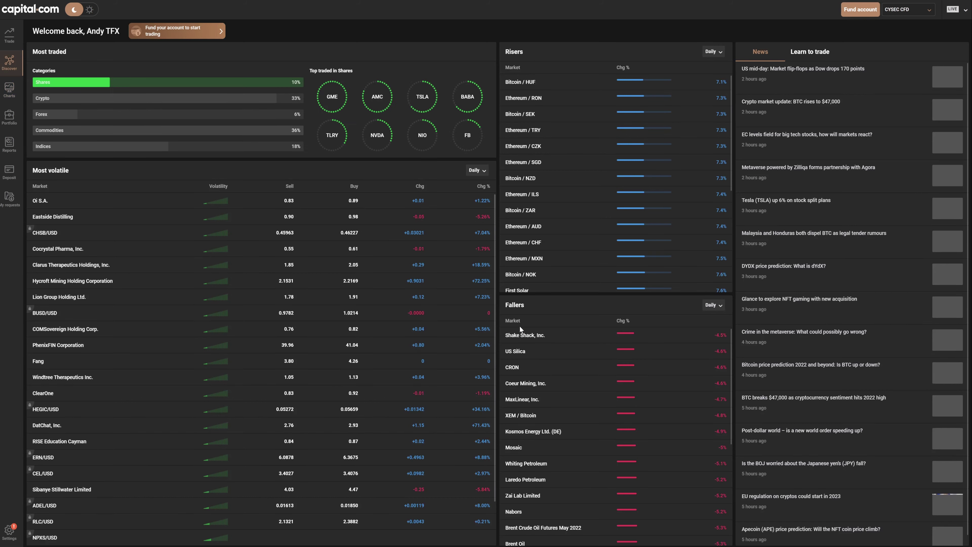
{"action": "left_click", "coordinate": [966, 14]}
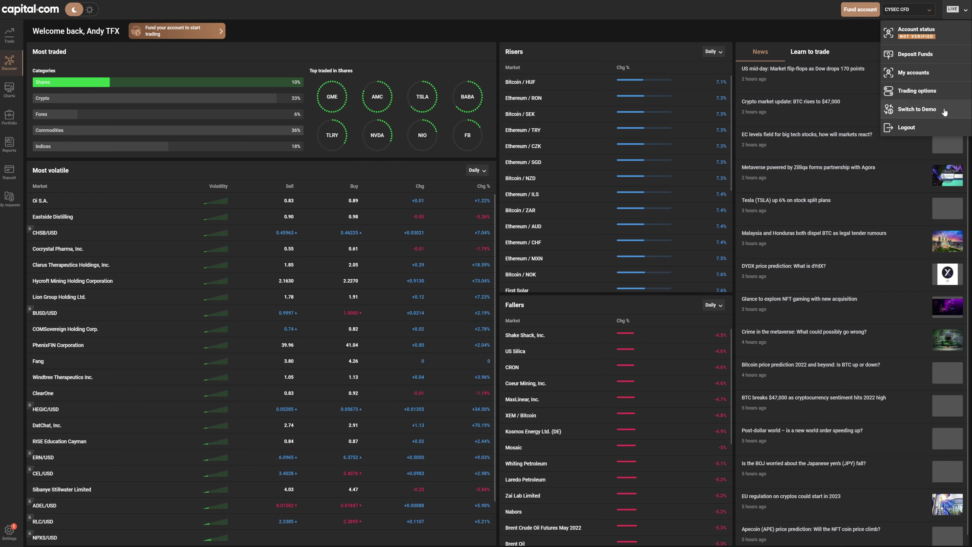
{"action": "left_click", "coordinate": [917, 110]}
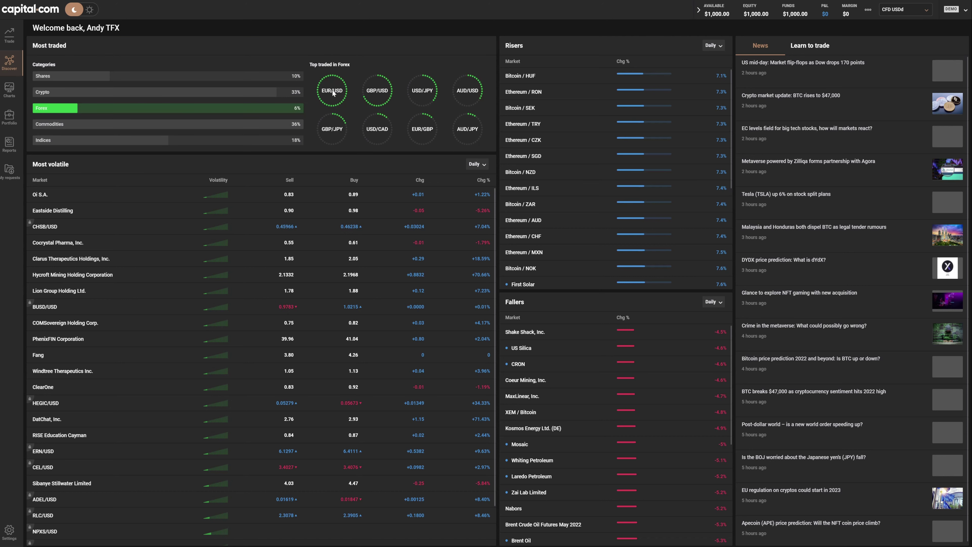
{"action": "left_click", "coordinate": [332, 91]}
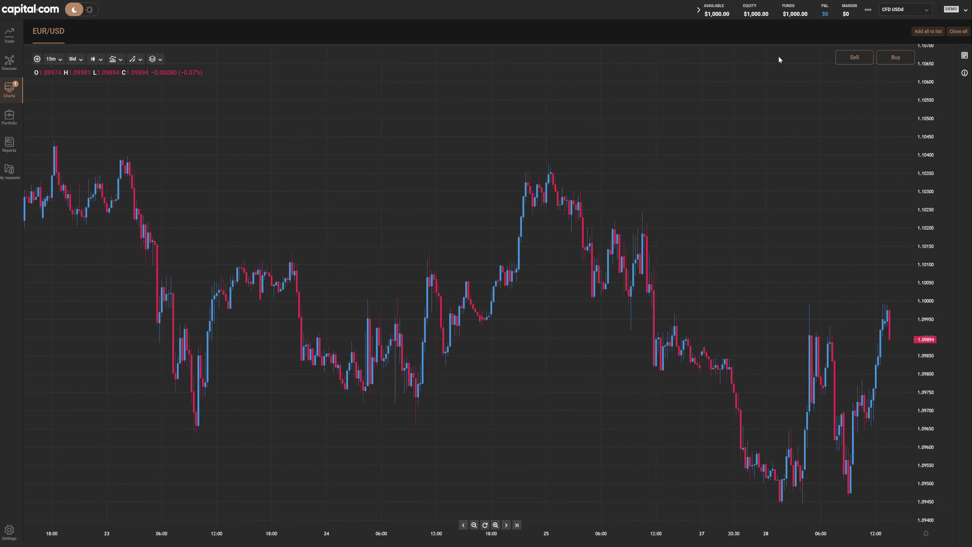
Step: Sell 136,000 EUR/USD with a guaranteed stop of $1,501.44
{"action": "left_click", "coordinate": [840, 58]}
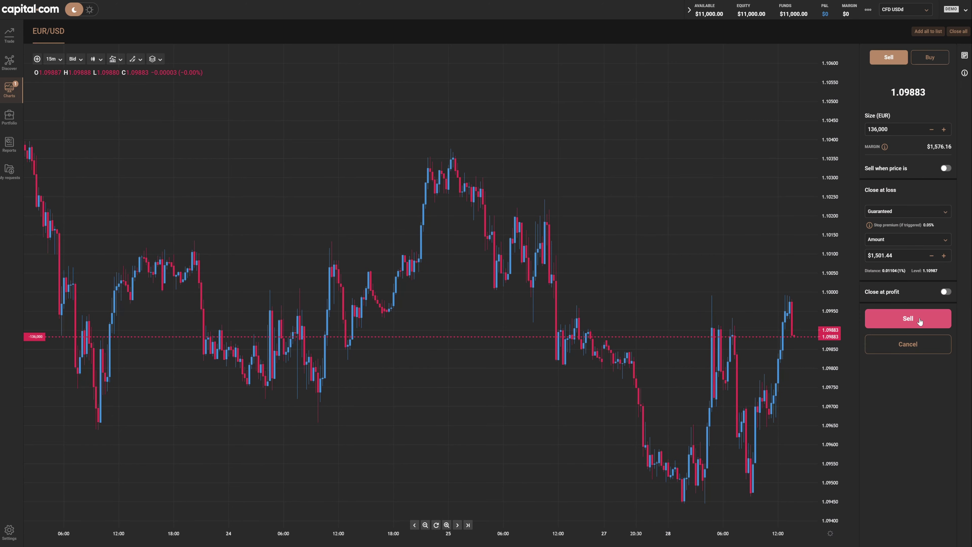
{"action": "left_click", "coordinate": [919, 321]}
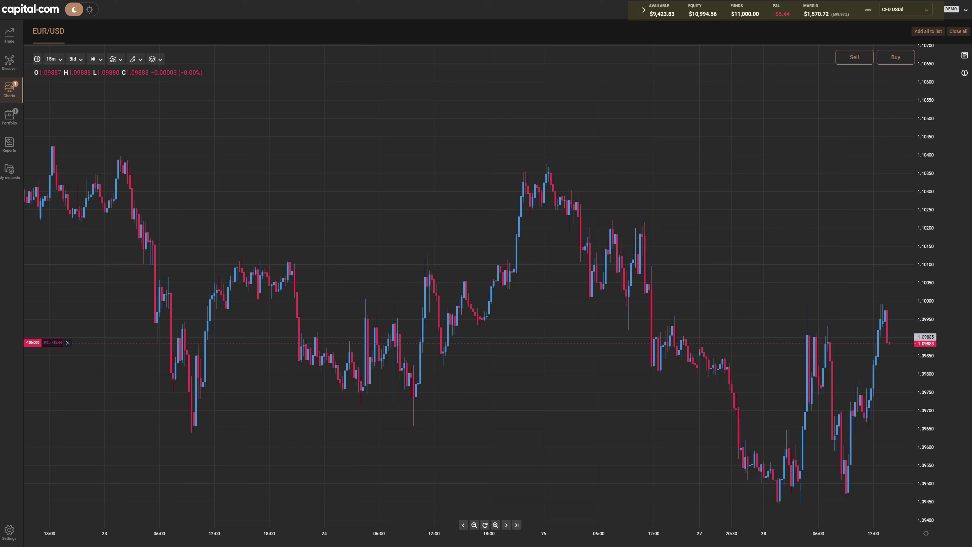
Step: Switch the EUR/USD chart timeframe to 1H hourly candles
{"action": "left_click", "coordinate": [54, 59]}
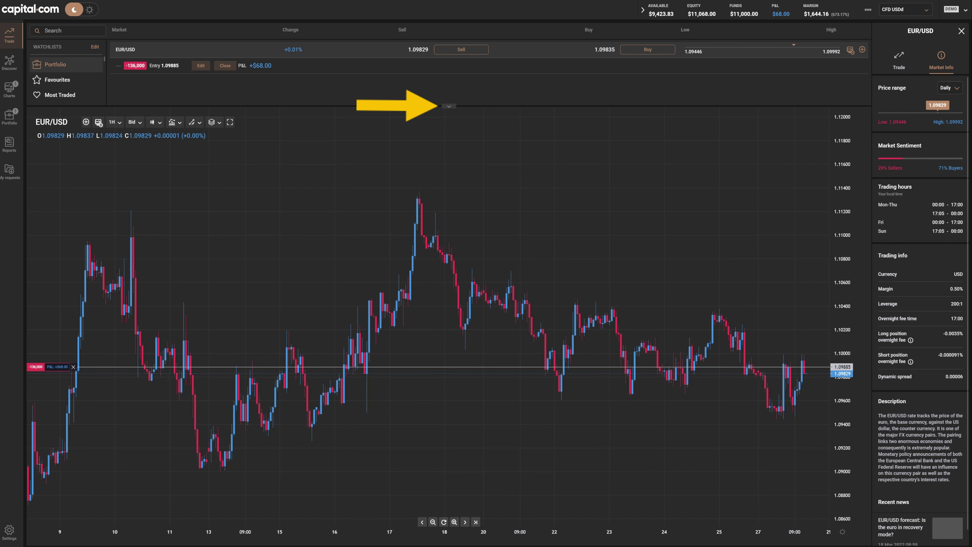
Step: Browse Popular Shares > US > Most Traded and select Tesla to see its TSLA market info
{"action": "left_click", "coordinate": [448, 106]}
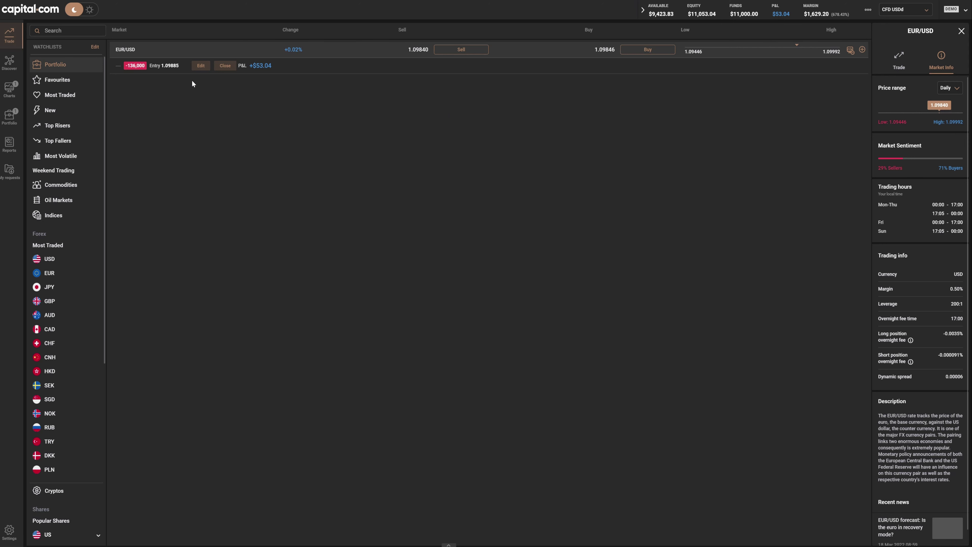
{"action": "left_click", "coordinate": [40, 260]}
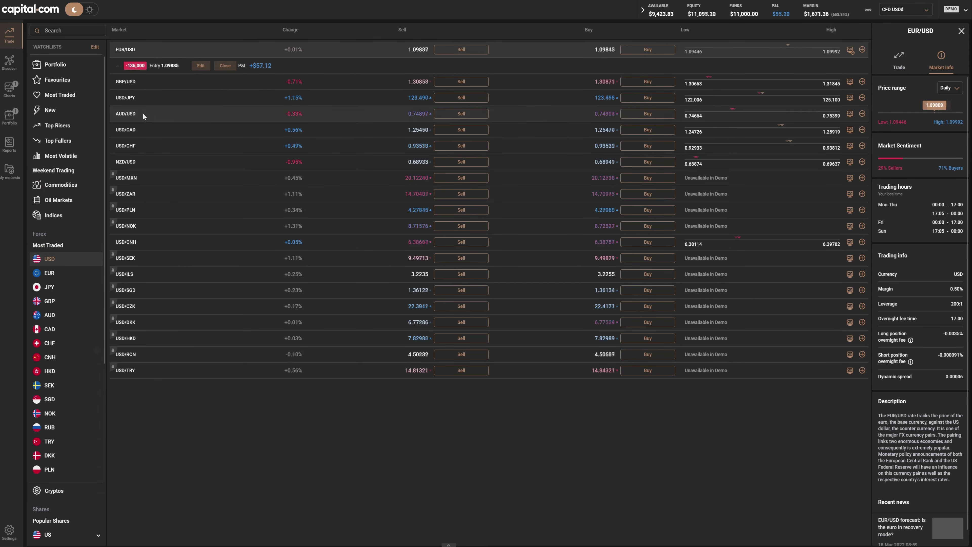
{"action": "scroll", "coordinate": [61, 421], "scroll_direction": "down", "scroll_amount": 5}
{"action": "left_click", "coordinate": [48, 347]}
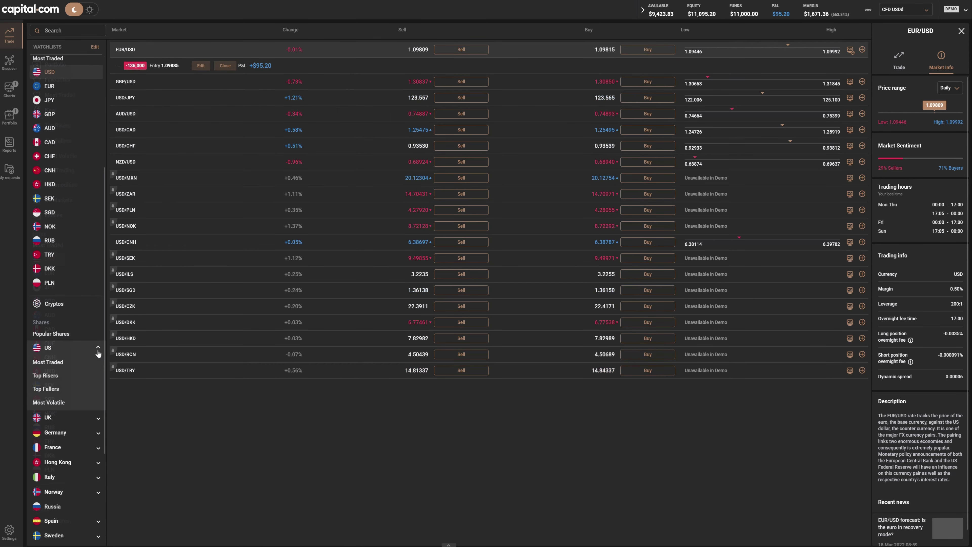
{"action": "left_click", "coordinate": [61, 362]}
{"action": "left_click", "coordinate": [122, 82]}
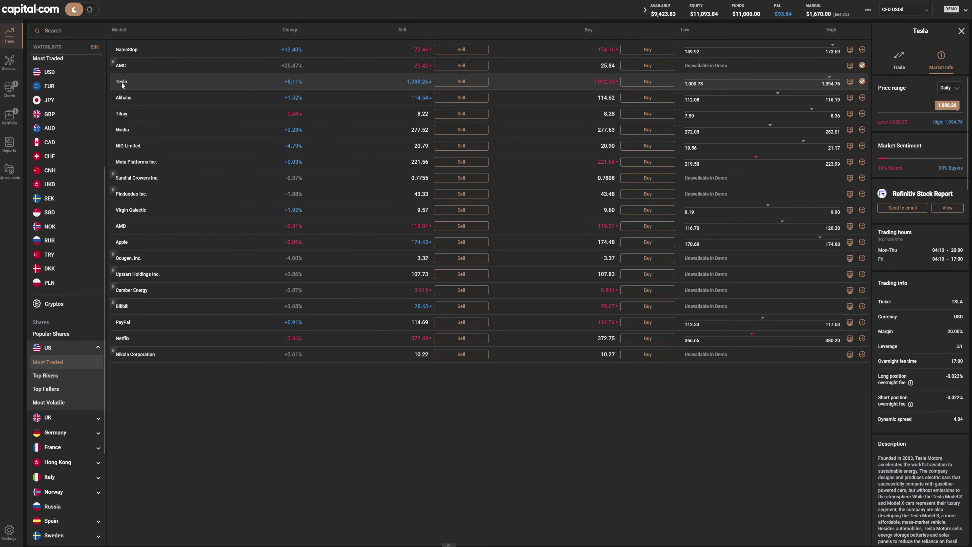
Step: Open a 32.5-share Tesla sell position at 1,087.31 and view it in the portfolio
{"action": "left_click", "coordinate": [449, 544]}
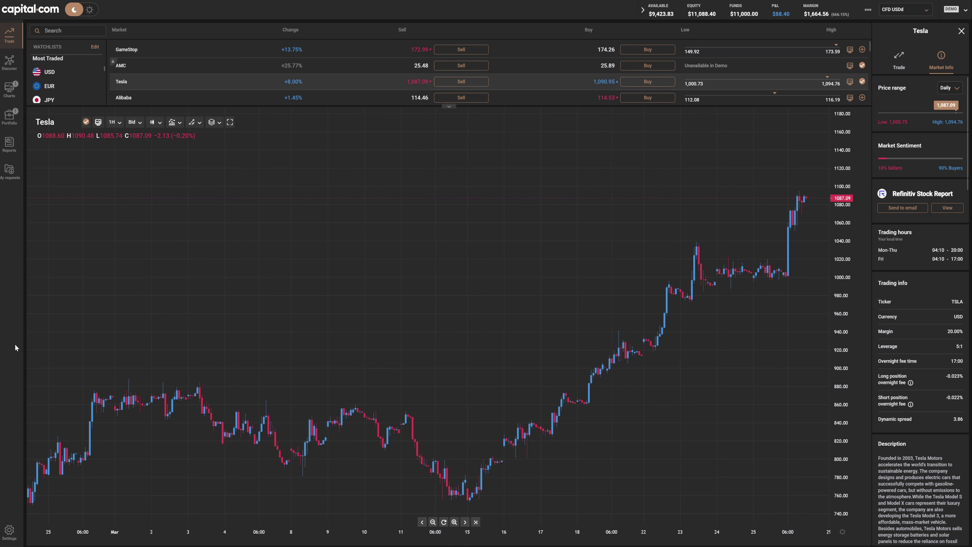
{"action": "left_click", "coordinate": [905, 65]}
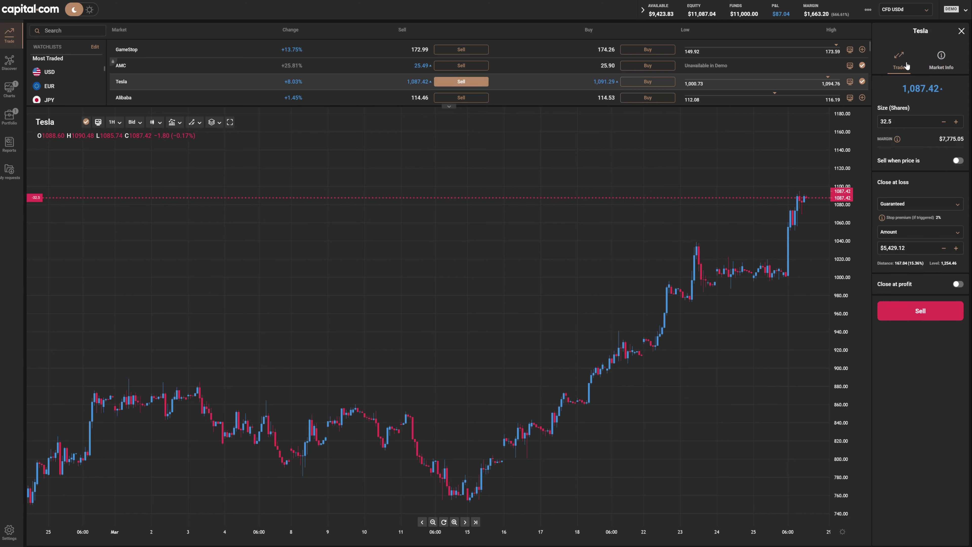
{"action": "left_click", "coordinate": [914, 316]}
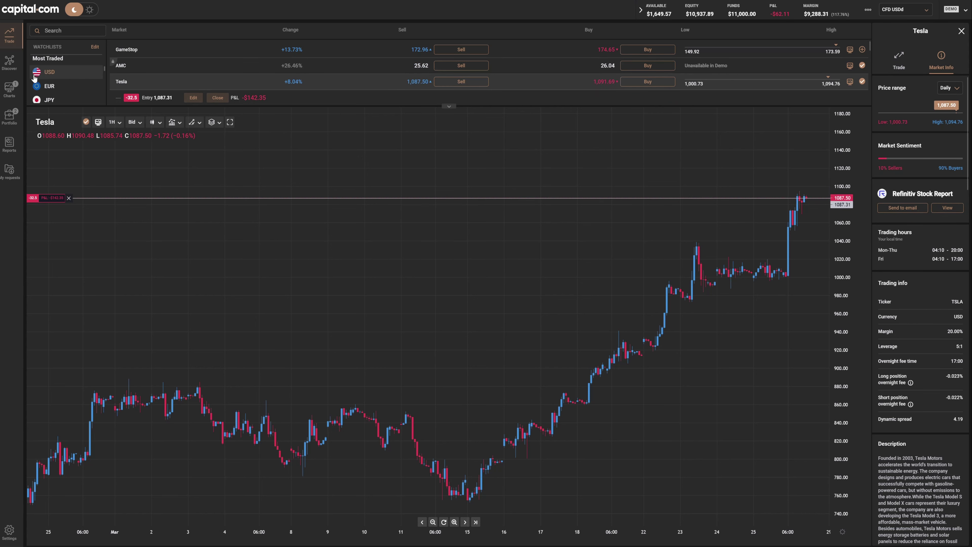
{"action": "left_click", "coordinate": [9, 116]}
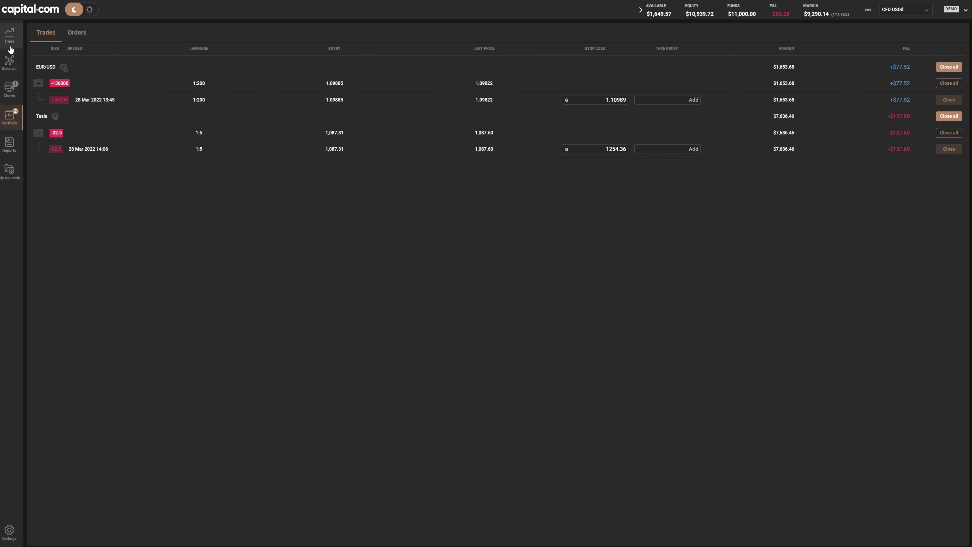
Step: Filter the watchlist to Portfolio, listing the EUR/USD and Tesla positions above the EUR/USD chart
{"action": "left_click", "coordinate": [9, 36]}
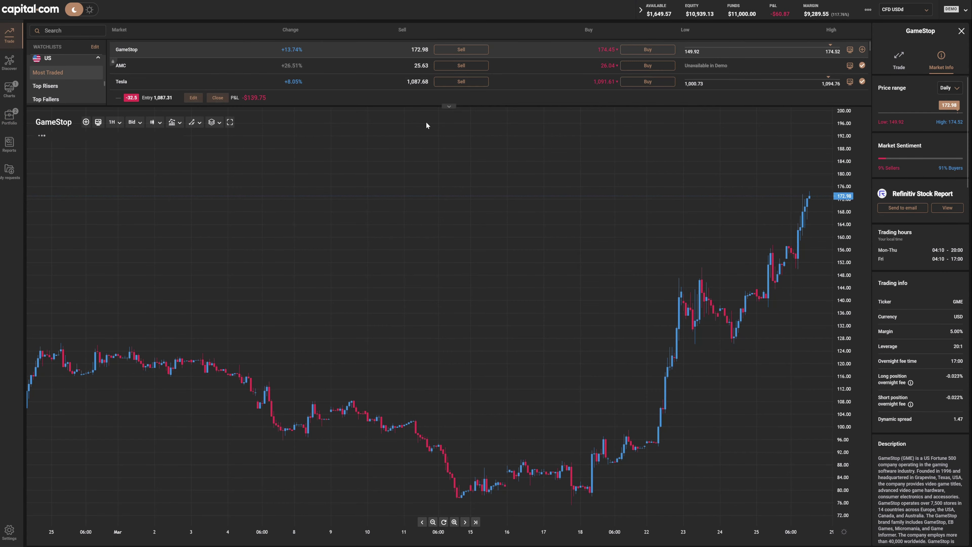
{"action": "left_click", "coordinate": [444, 108]}
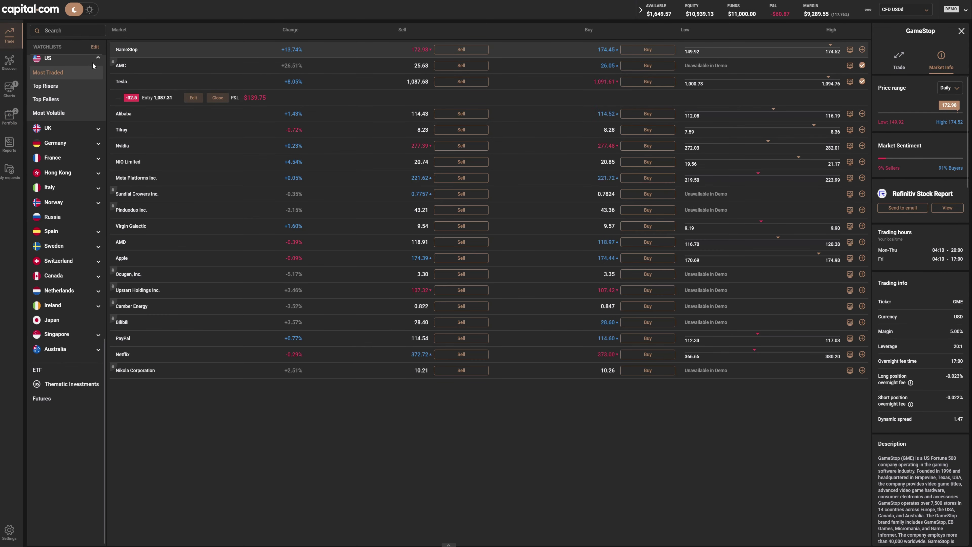
{"action": "scroll", "coordinate": [61, 84], "scroll_direction": "up", "scroll_amount": 10}
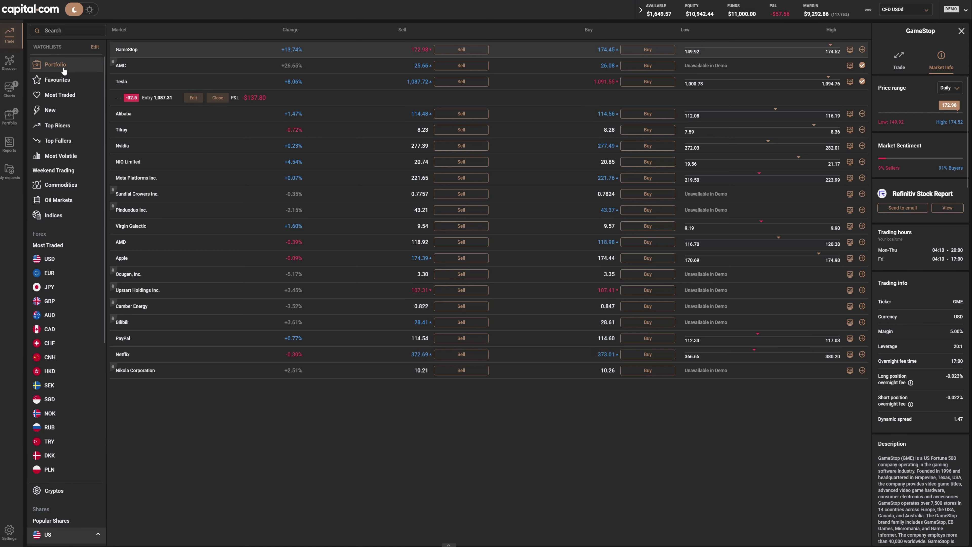
{"action": "left_click", "coordinate": [63, 68]}
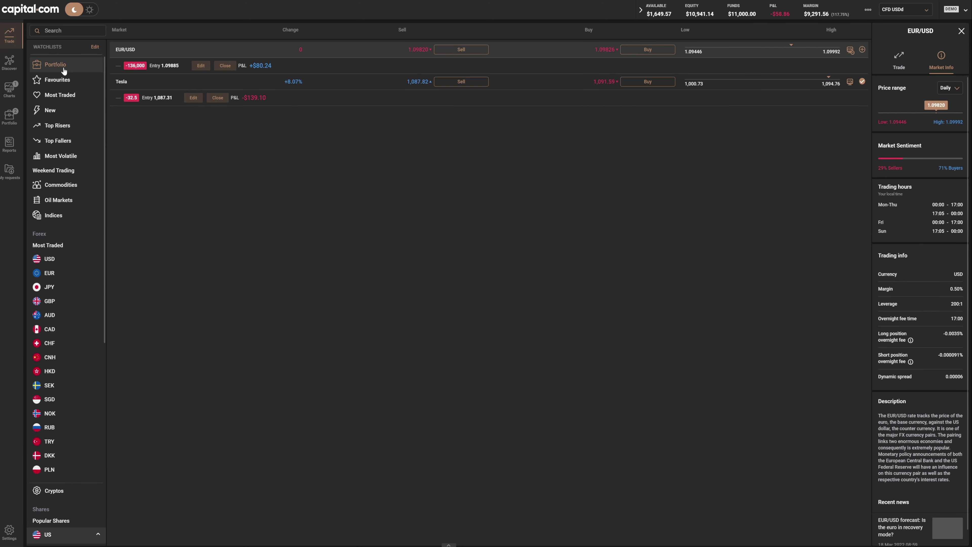
{"action": "left_click", "coordinate": [448, 544]}
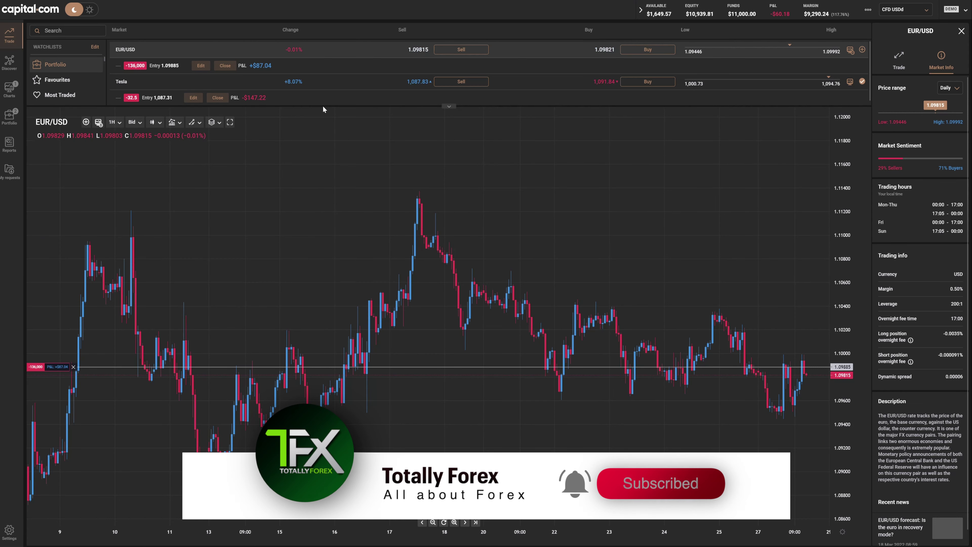
Step: Open the Tesla position's edit panel showing its running P&L and -$5,429.12 guaranteed stop
{"action": "scroll", "coordinate": [323, 100], "scroll_direction": "down", "scroll_amount": 1}
{"action": "scroll", "coordinate": [322, 101], "scroll_direction": "up", "scroll_amount": 1}
{"action": "scroll", "coordinate": [861, 96], "scroll_direction": "down", "scroll_amount": 1}
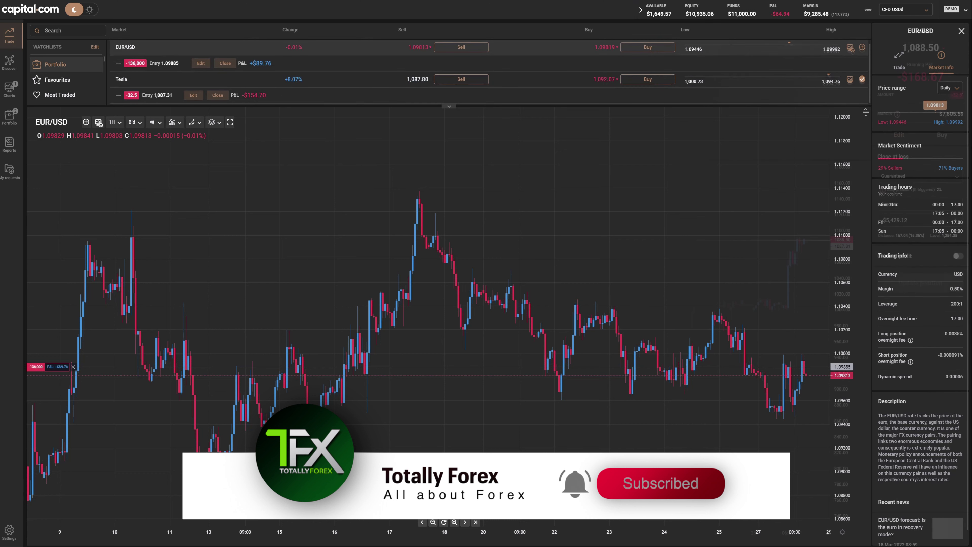
{"action": "left_click", "coordinate": [861, 95]}
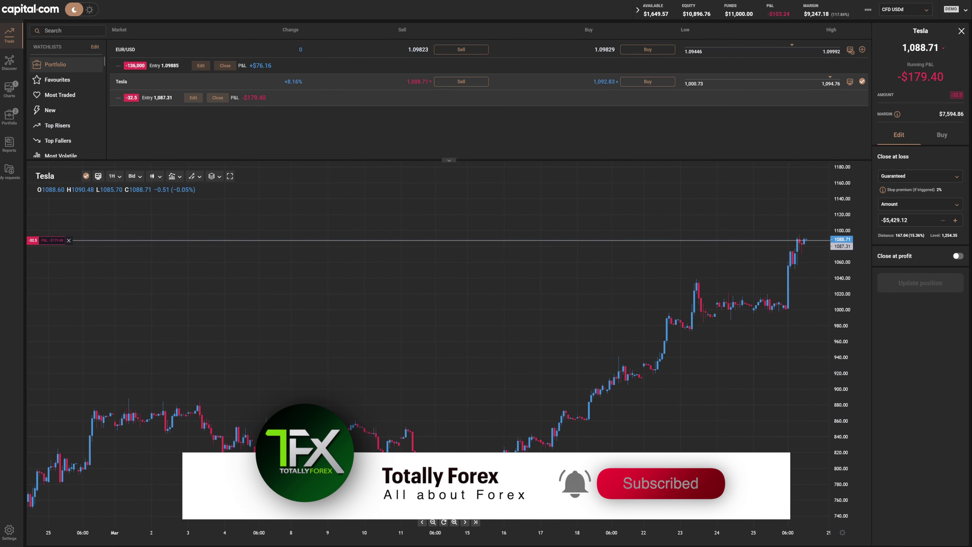